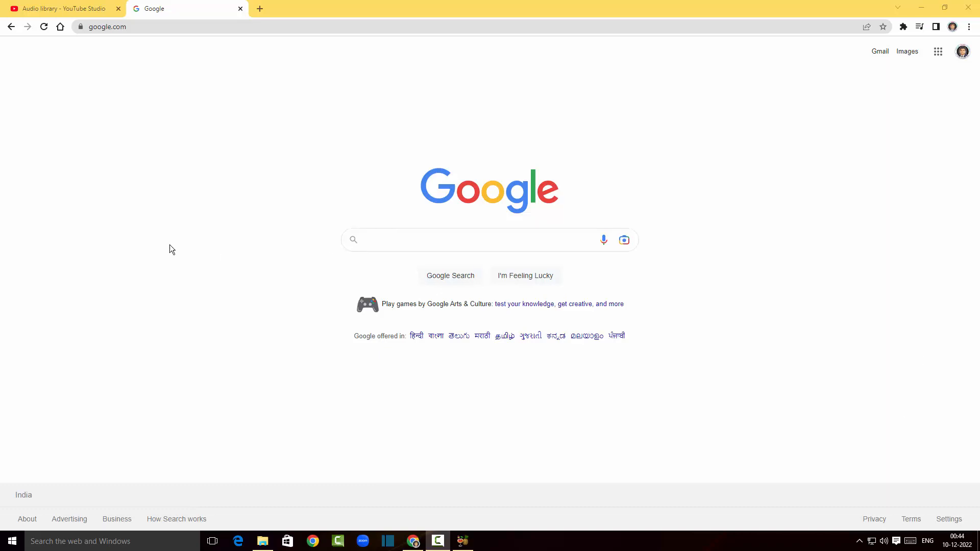
Search the web for handbrake and open the official HandBrake website.
left_click(394, 245)
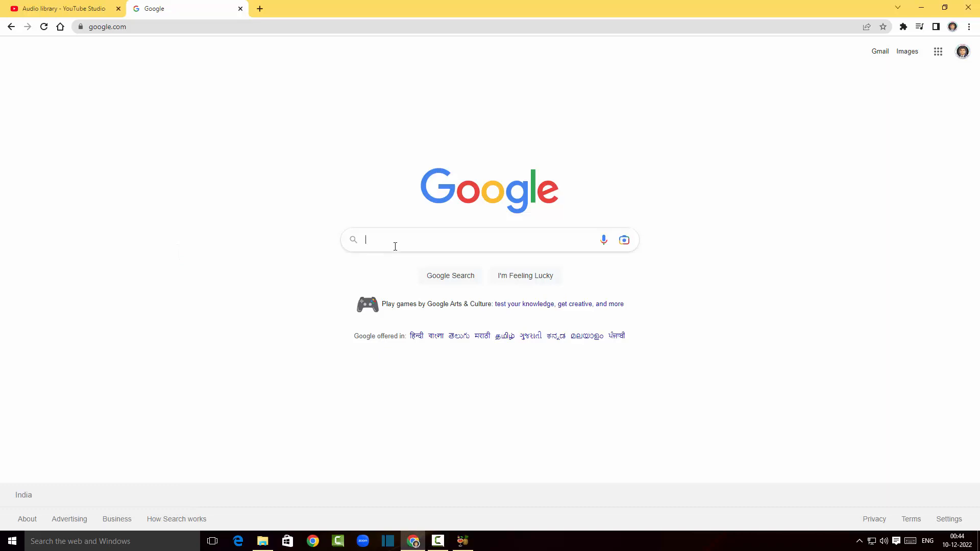
type("han")
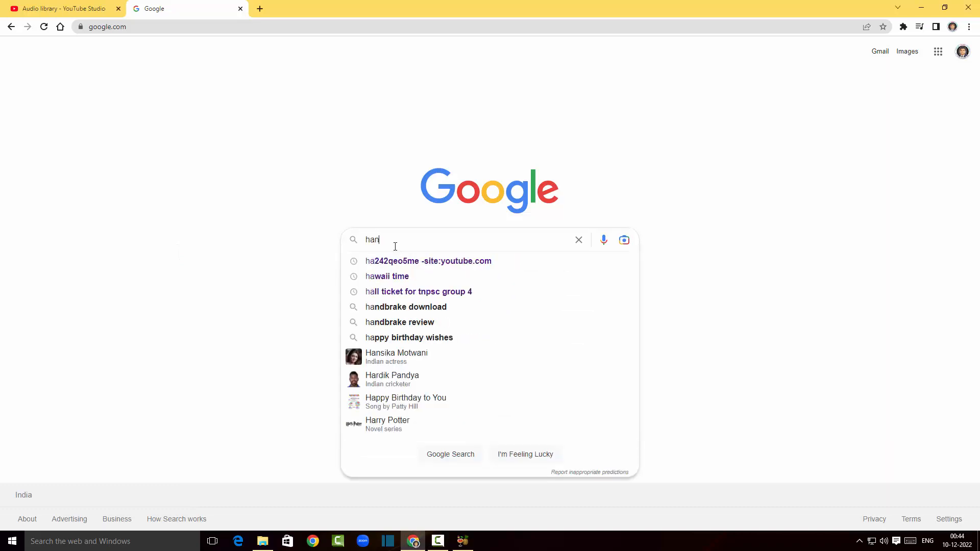
type("j")
key("BackSpace")
key("BackSpace")
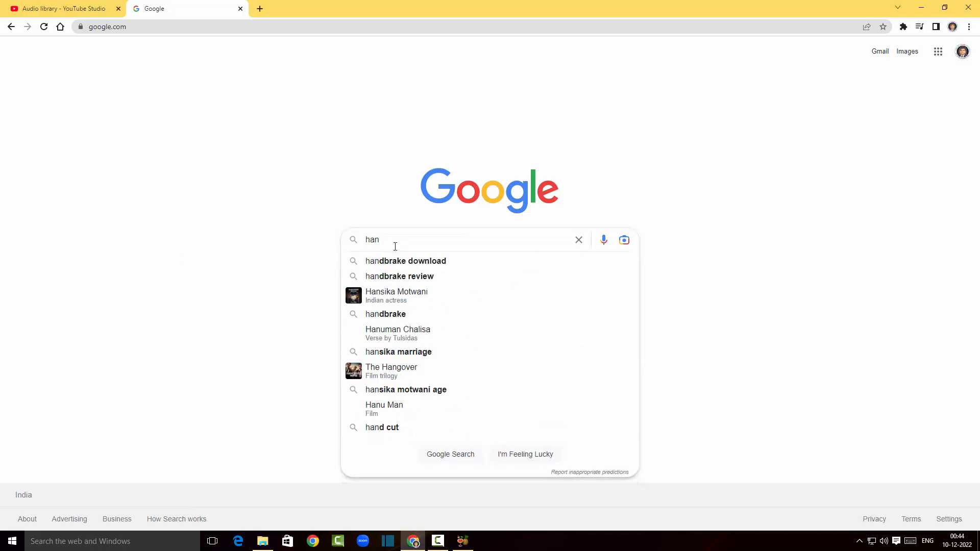
type("ndb")
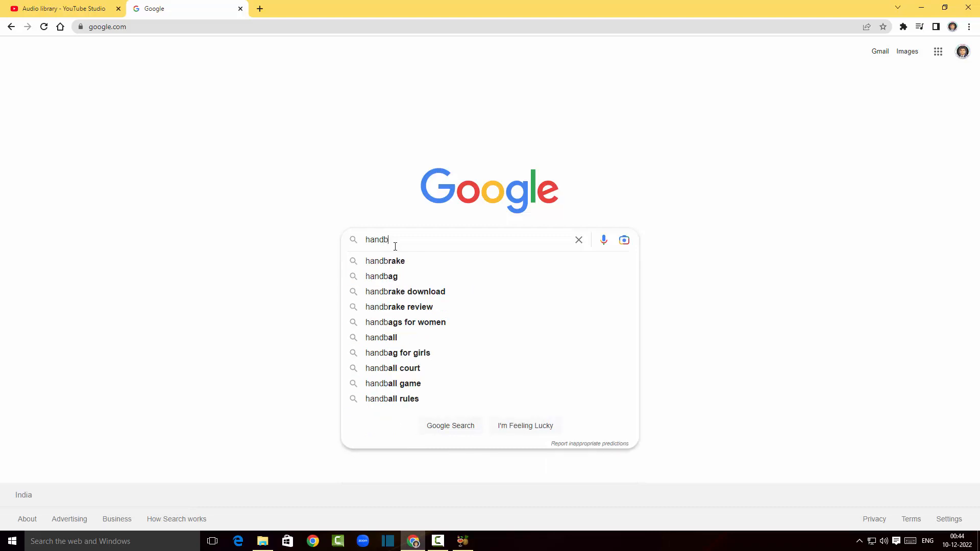
type("rake")
key("Return")
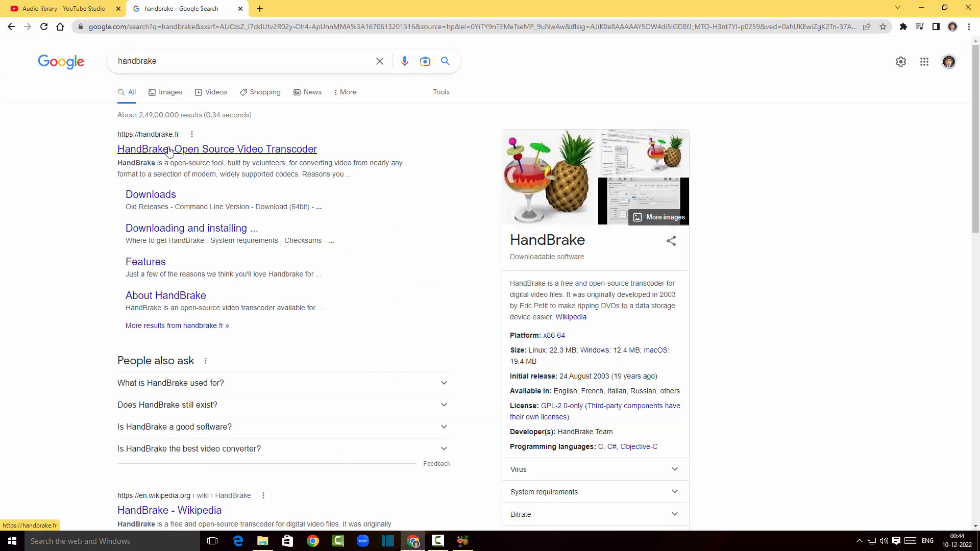
left_click(197, 151)
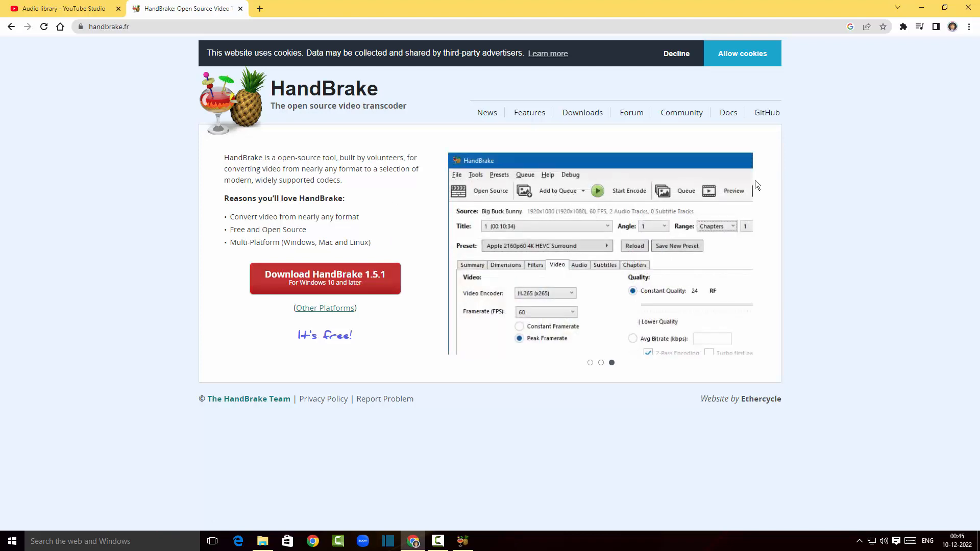
Switch to HandBrake, load the Subscribe - 84775 video from the obs folder as the source, and maximize the window.
left_click(921, 8)
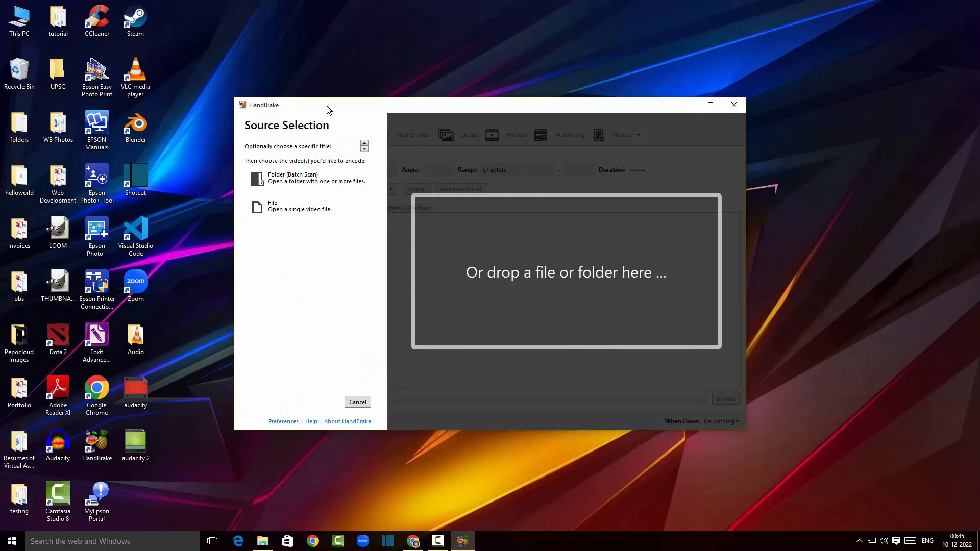
mouse_move(327, 106)
left_mouse_down()
mouse_move(344, 91)
mouse_move(323, 91)
mouse_move(327, 105)
left_mouse_up()
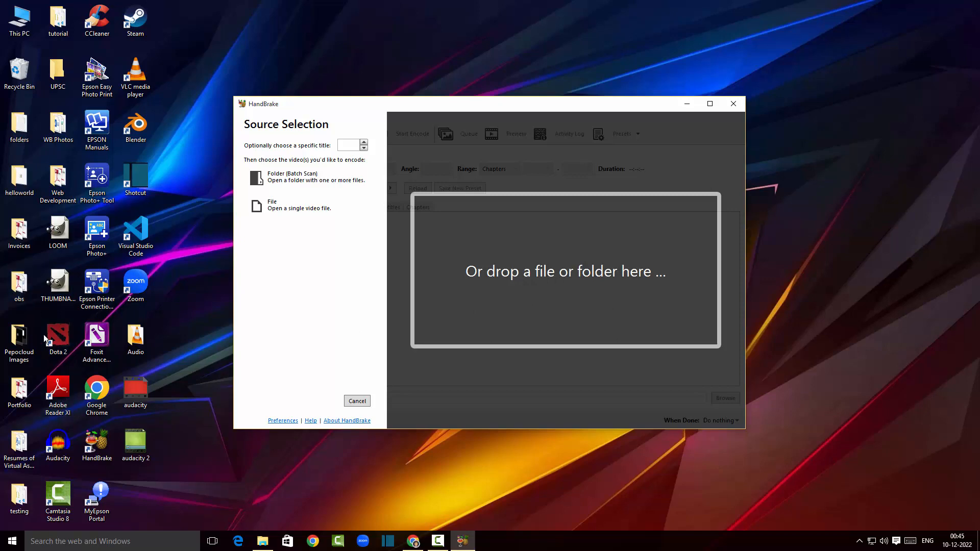
double_click(25, 291)
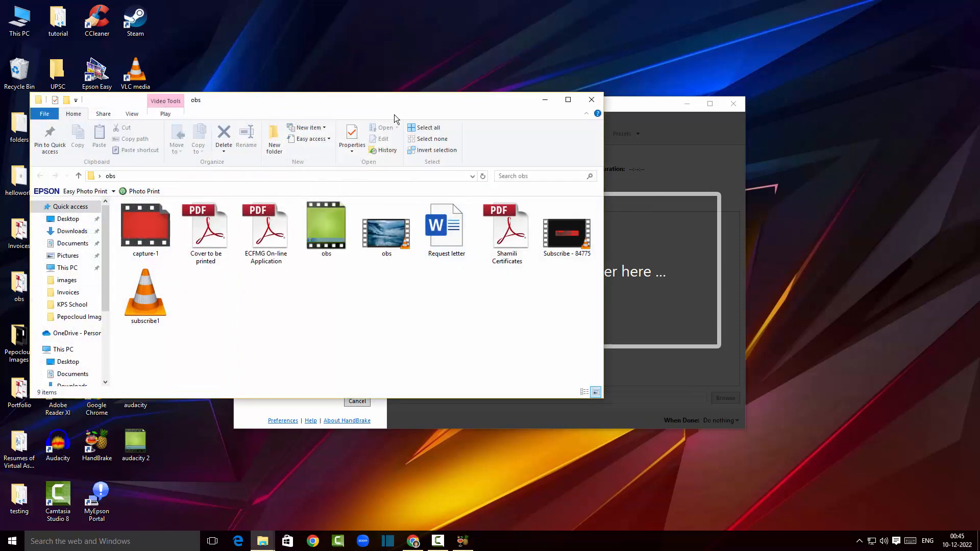
left_click_drag(386, 103, 148, 89)
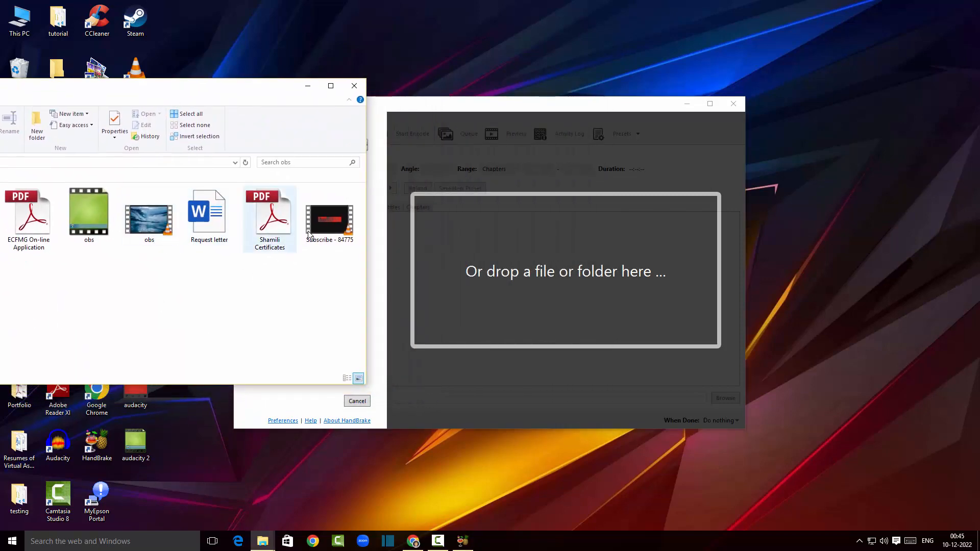
left_click(329, 229)
left_click_drag(328, 229, 546, 276)
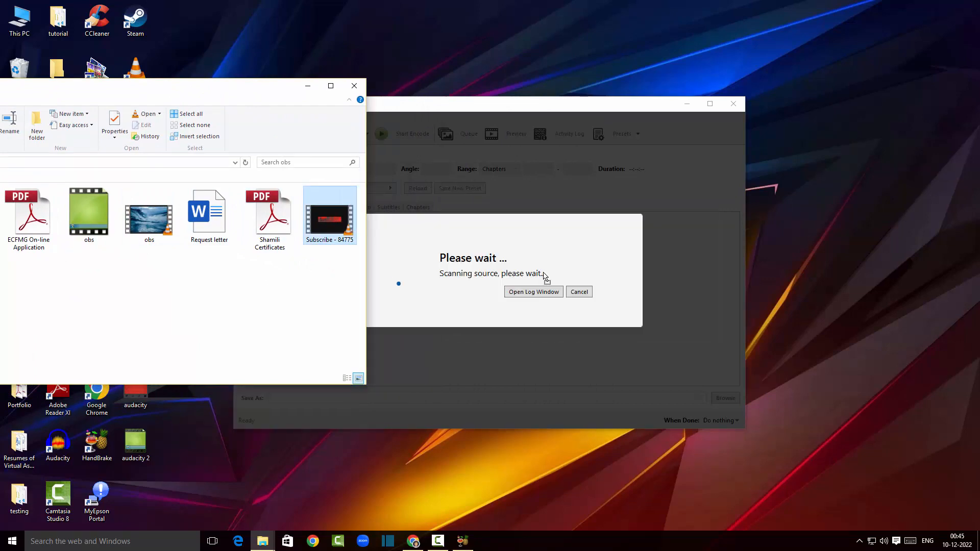
left_click(308, 85)
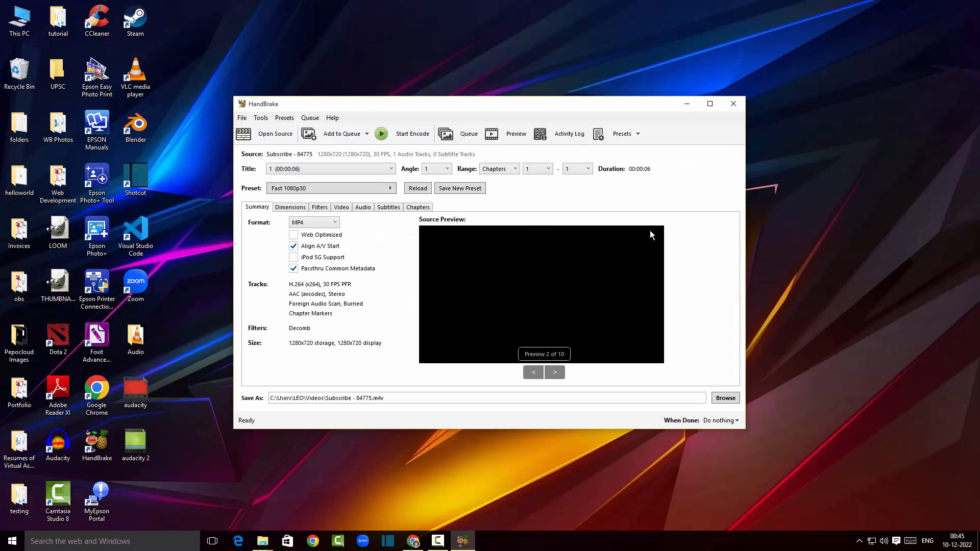
left_click(704, 106)
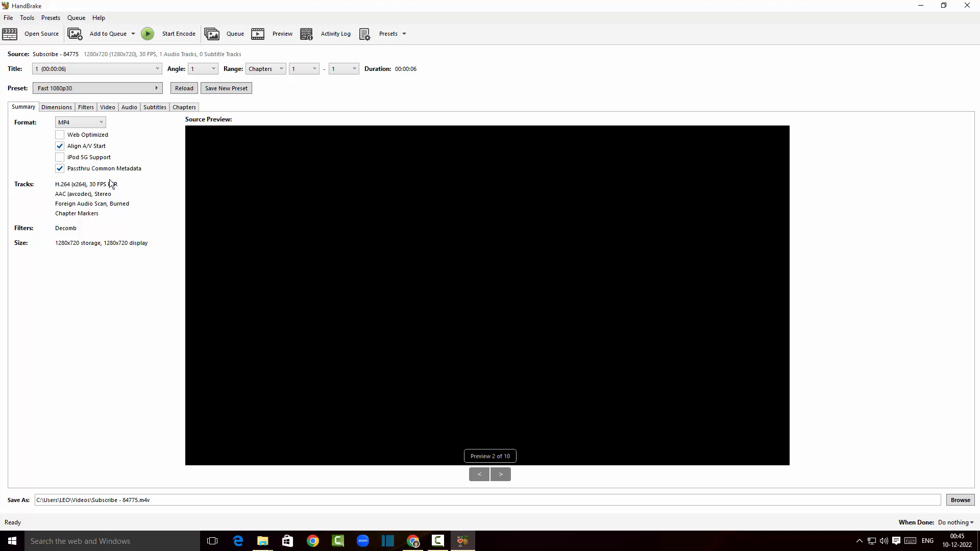
Review the available output formats, the dimension settings and the filter settings for the loaded video.
left_click(72, 124)
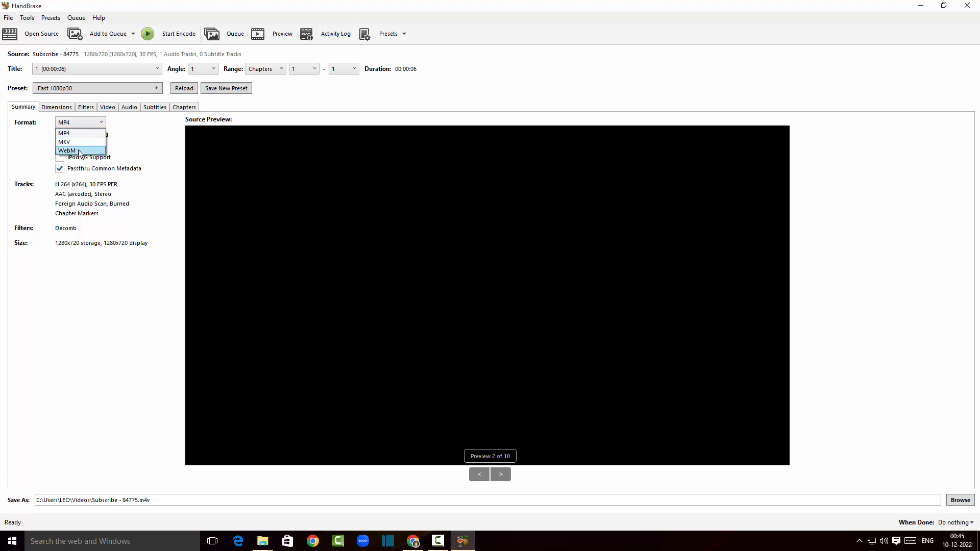
left_click(87, 123)
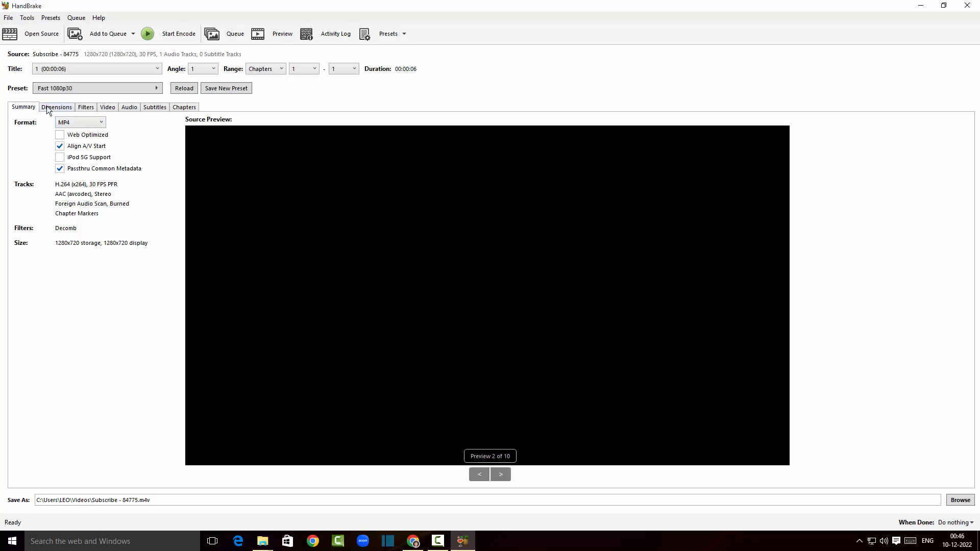
left_click(49, 111)
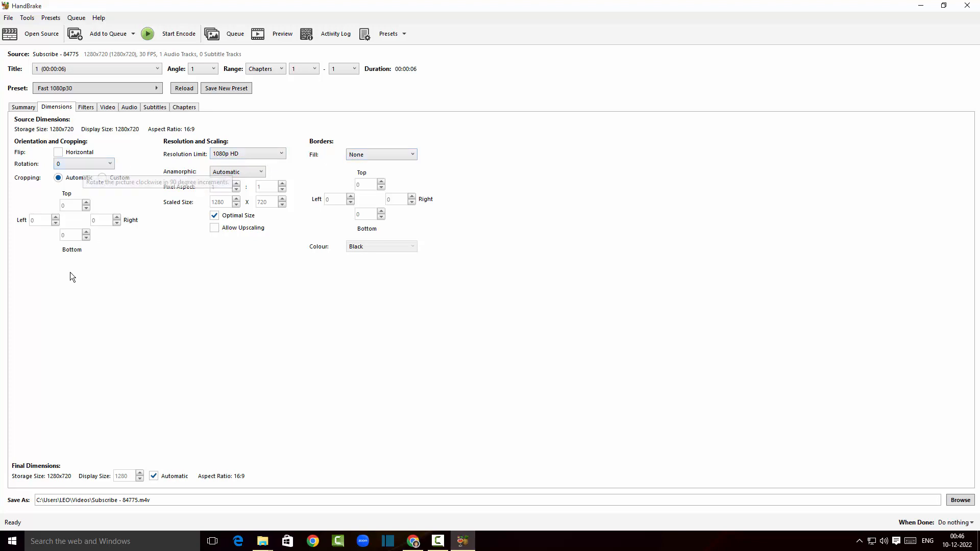
left_click(87, 108)
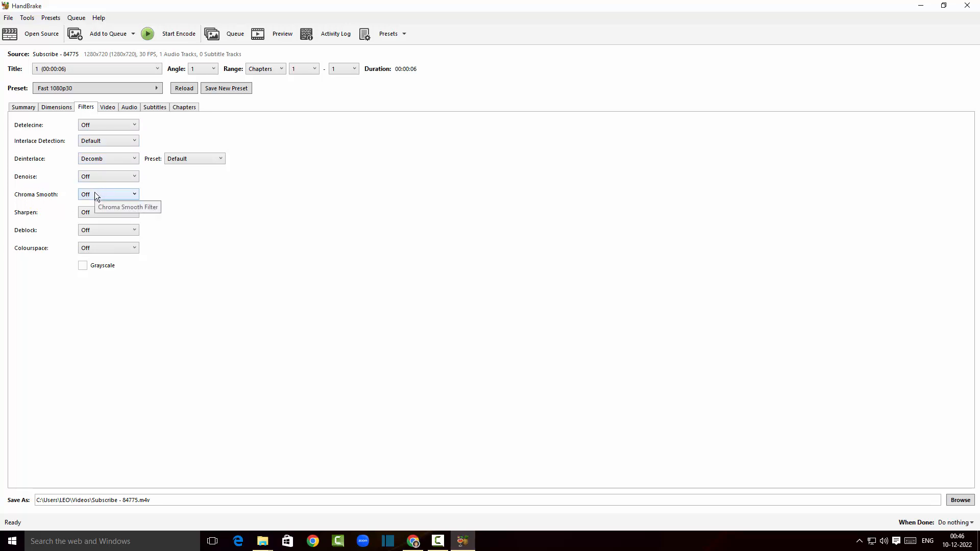
Choose H.264 (x264) as the video encoder.
left_click(107, 108)
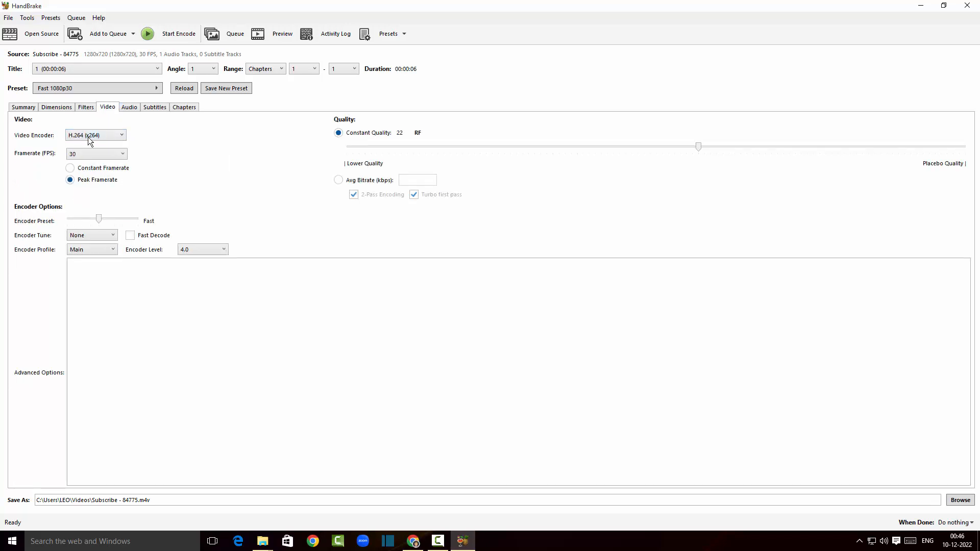
left_click(101, 137)
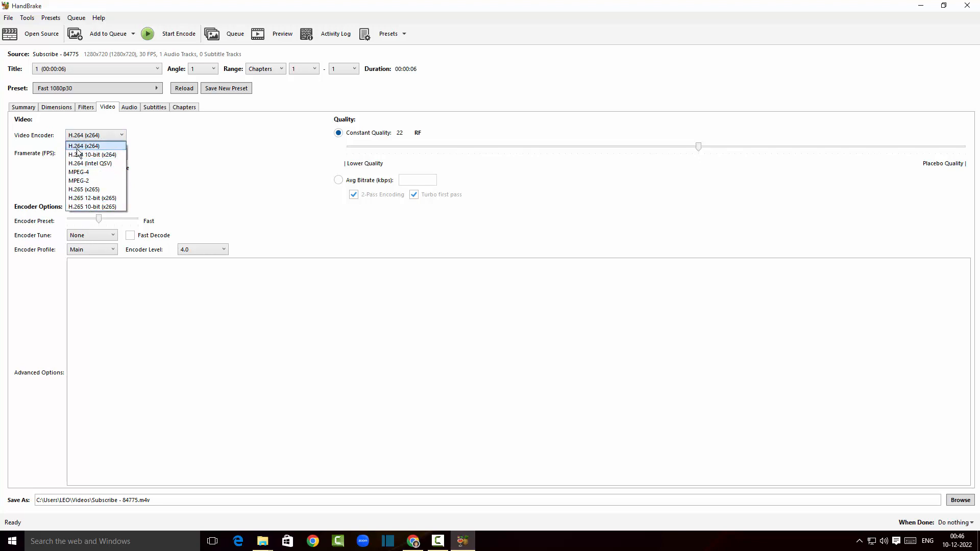
left_click(93, 147)
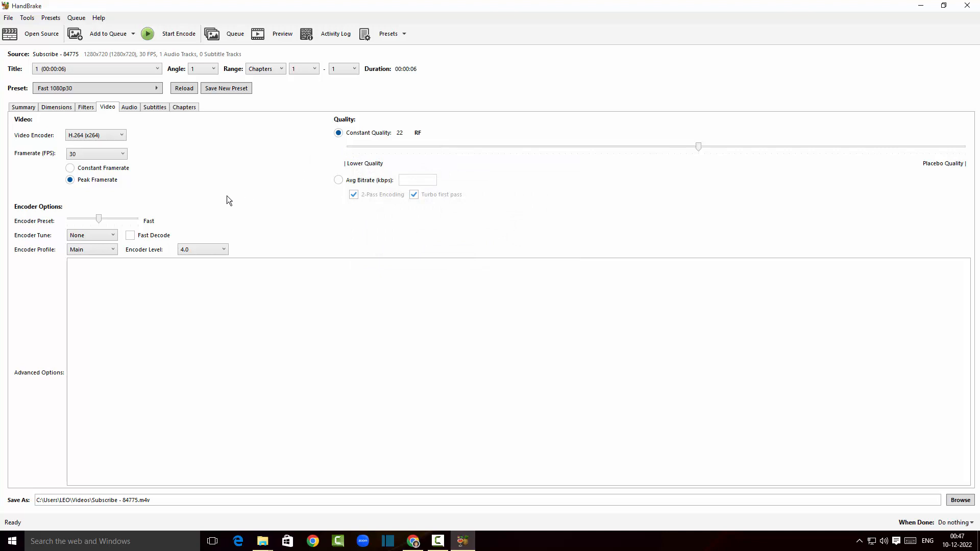
Examine the audio, subtitle and chapter settings, including the chapter import option, without importing a file.
left_click(130, 108)
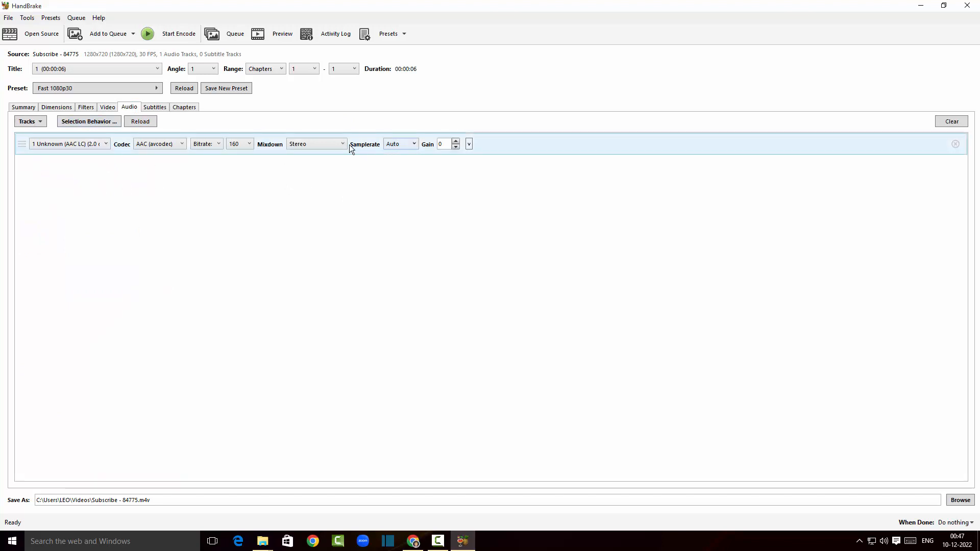
left_click(329, 145)
left_click(328, 145)
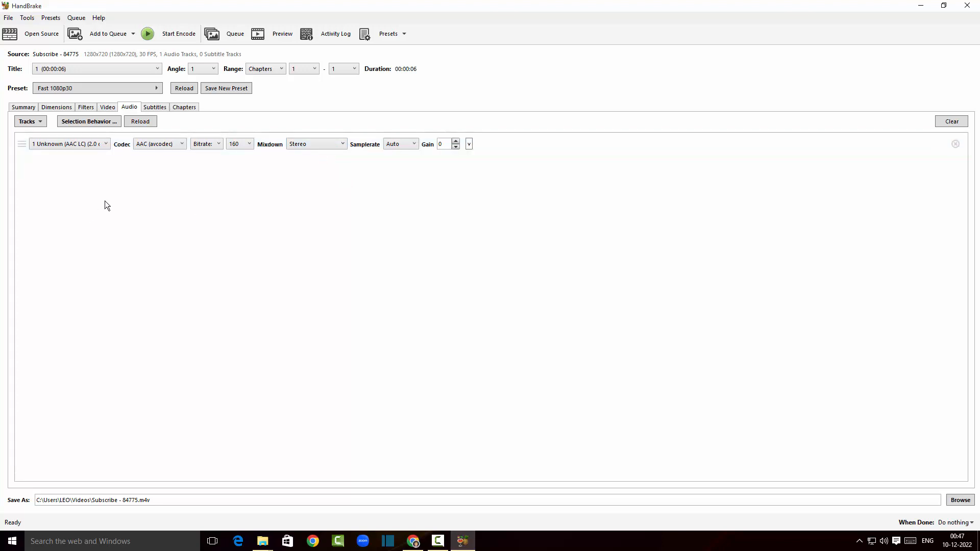
left_click(164, 109)
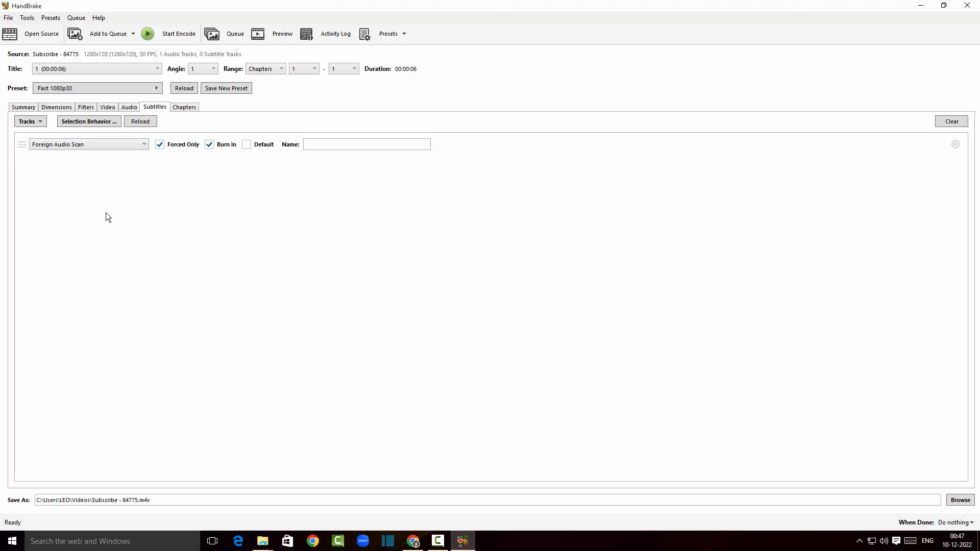
left_click(181, 108)
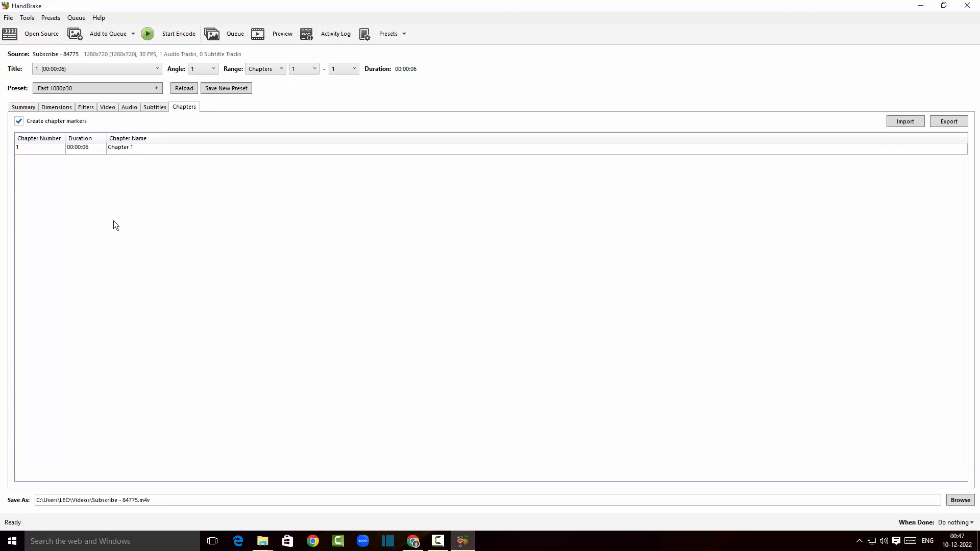
left_click(895, 123)
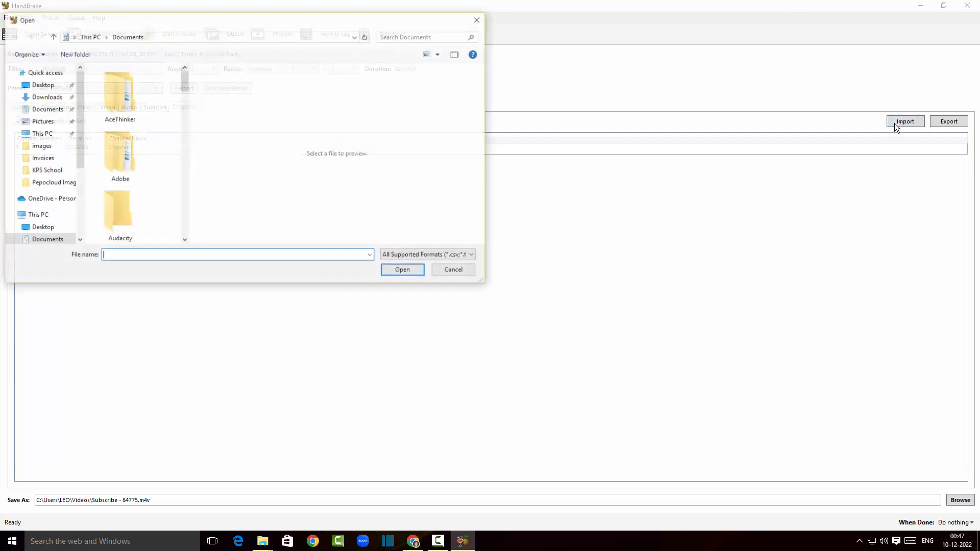
left_click(459, 272)
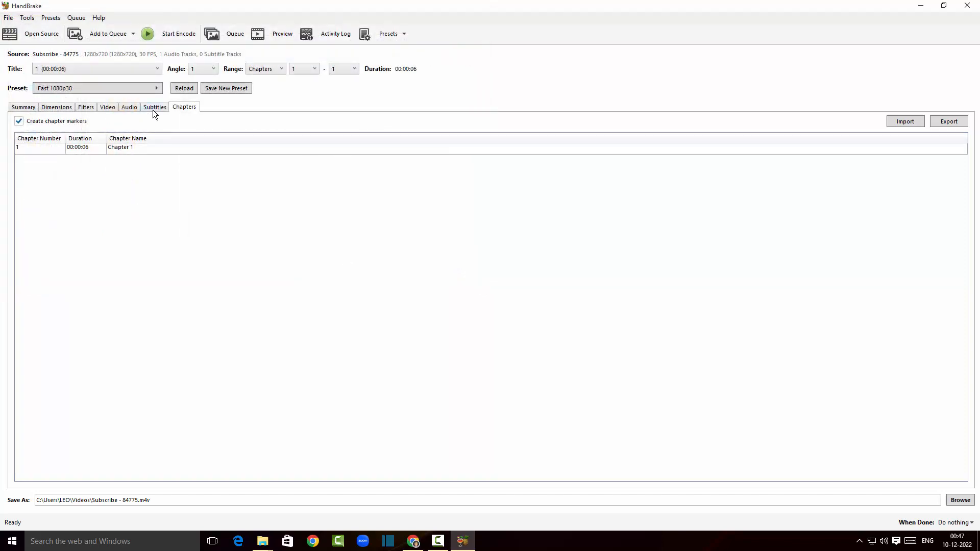
Examine the frame rate and video encoder choices offered for the WebM format.
left_click(24, 107)
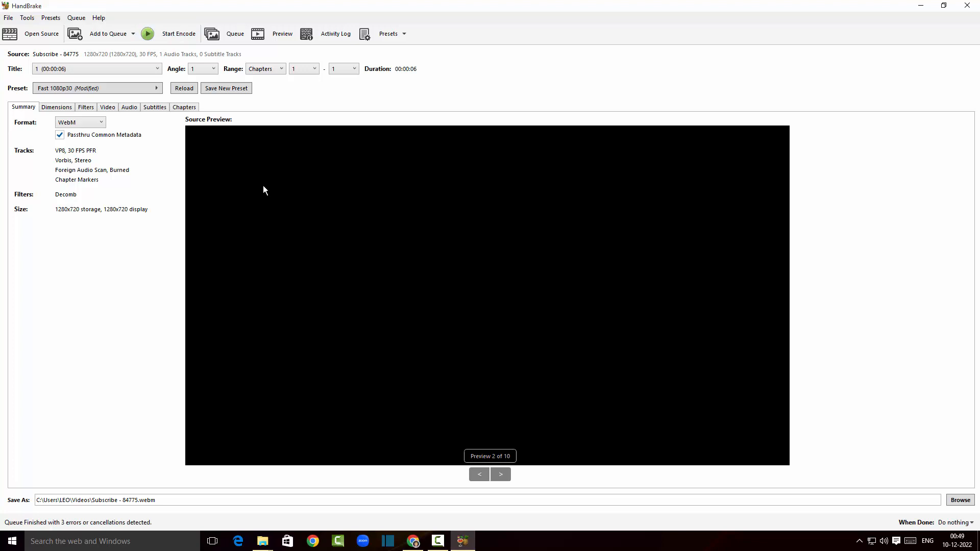
left_click(106, 110)
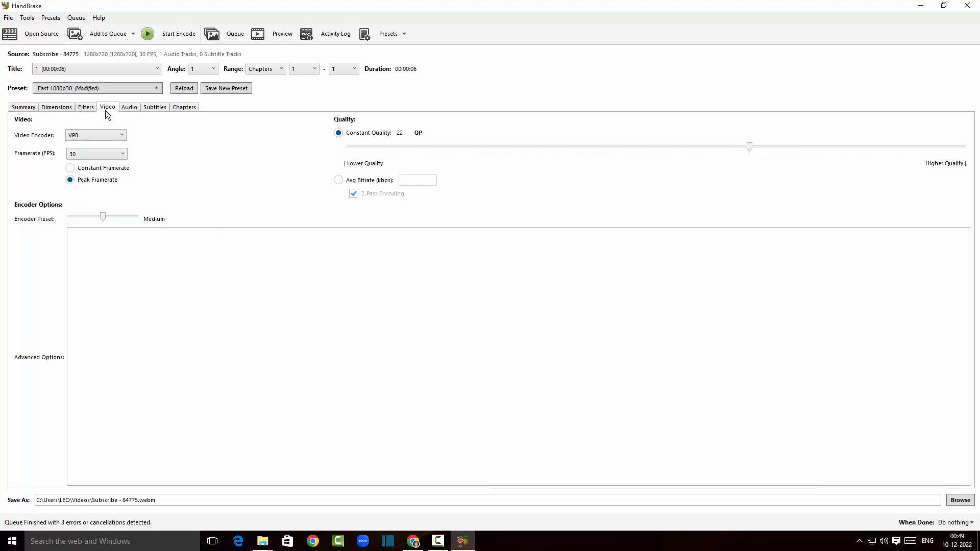
left_click(115, 156)
left_click(115, 158)
left_click(109, 137)
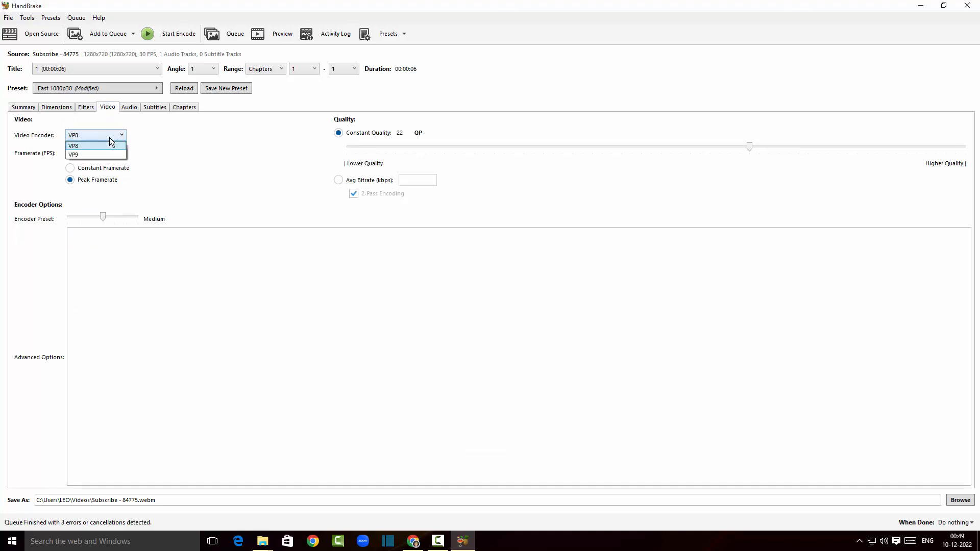
left_click(98, 137)
Set the output format to MP4.
left_click(33, 108)
left_click(65, 122)
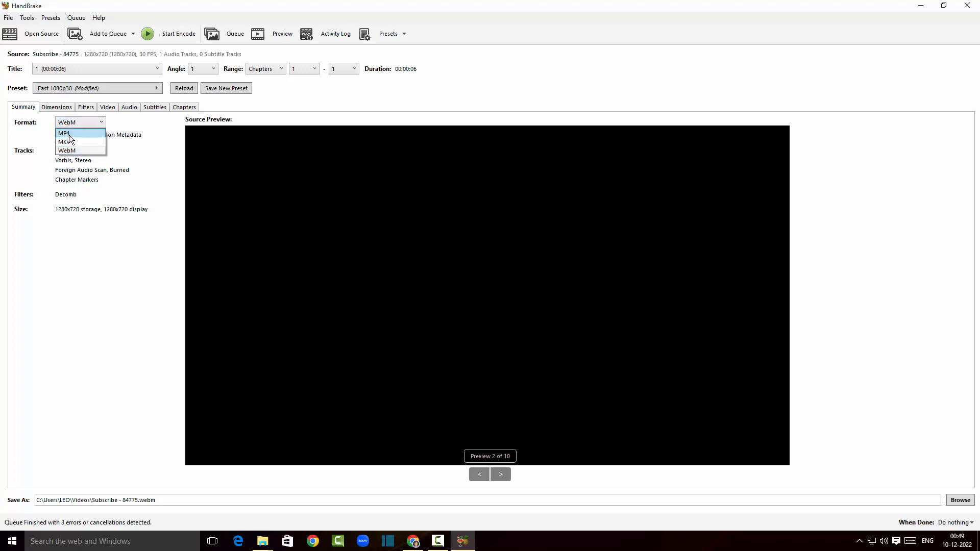
left_click(69, 133)
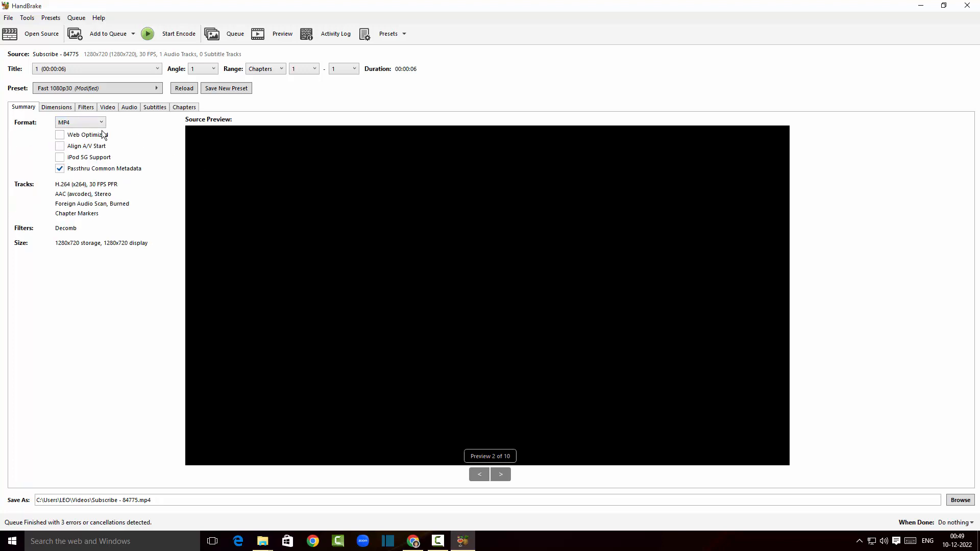
Browse the encoding presets in the General, Web, Devices and Matroska groups without choosing a different one.
left_click(88, 87)
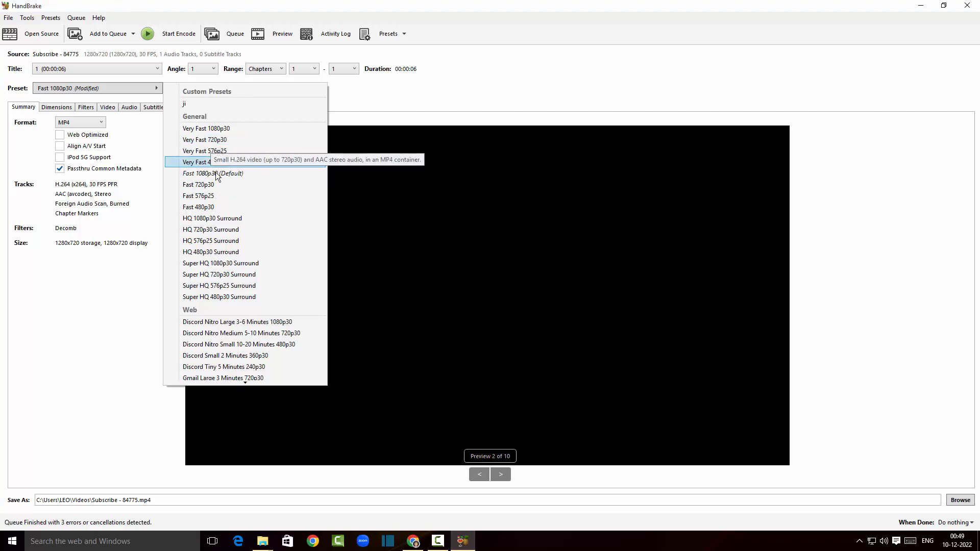
scroll(235, 225, "down", 1)
scroll(235, 225, "down", 6)
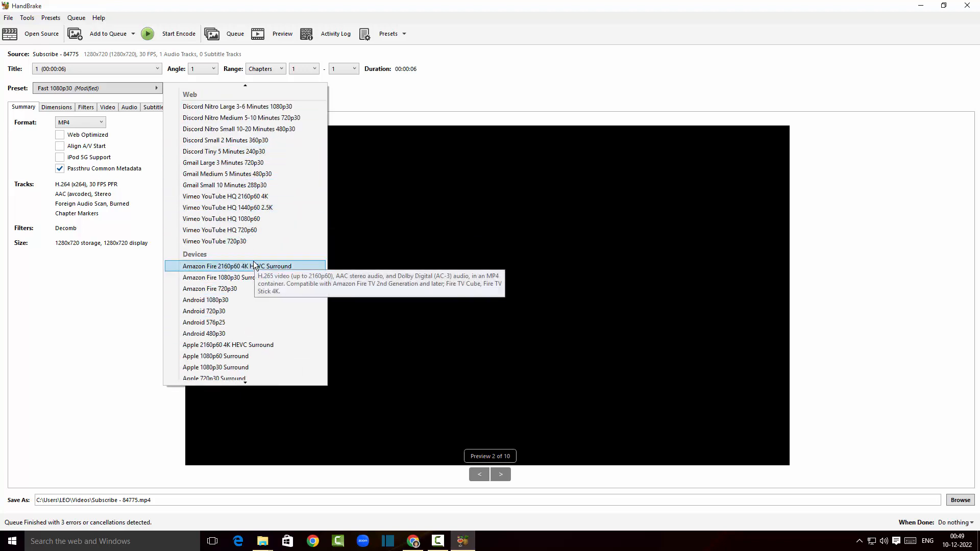
scroll(254, 261, "up", 2)
scroll(249, 251, "up", 2)
scroll(249, 251, "up", 3)
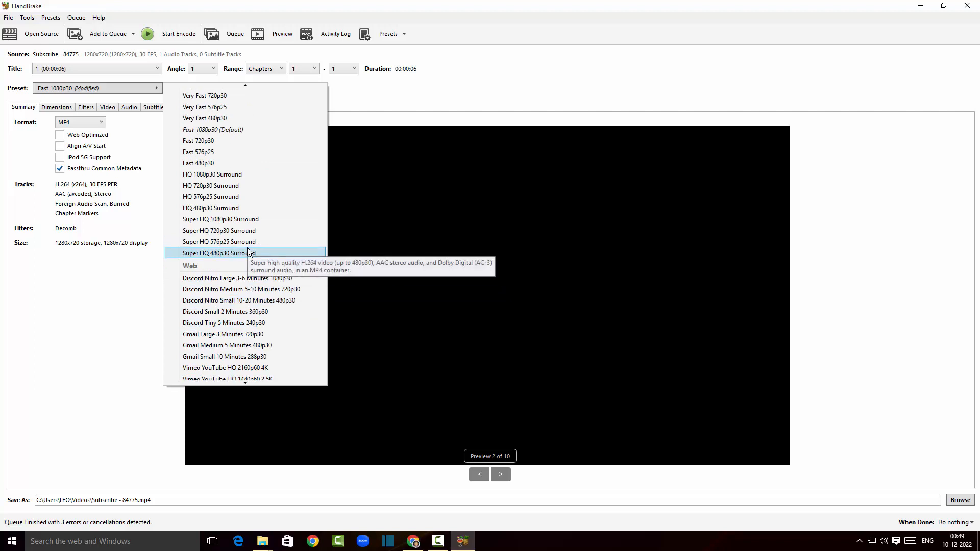
scroll(235, 135, "down", 3)
scroll(232, 149, "down", 5)
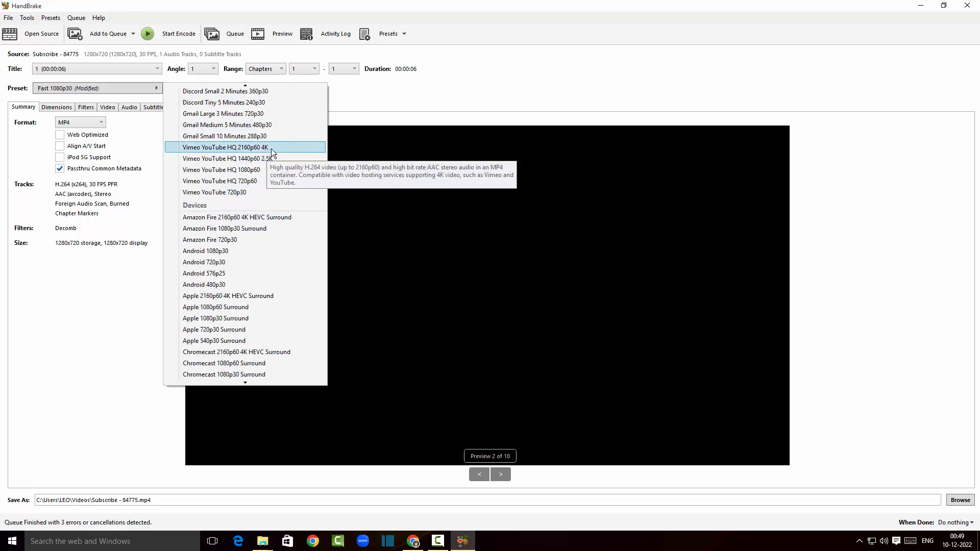
scroll(271, 244, "down", 4)
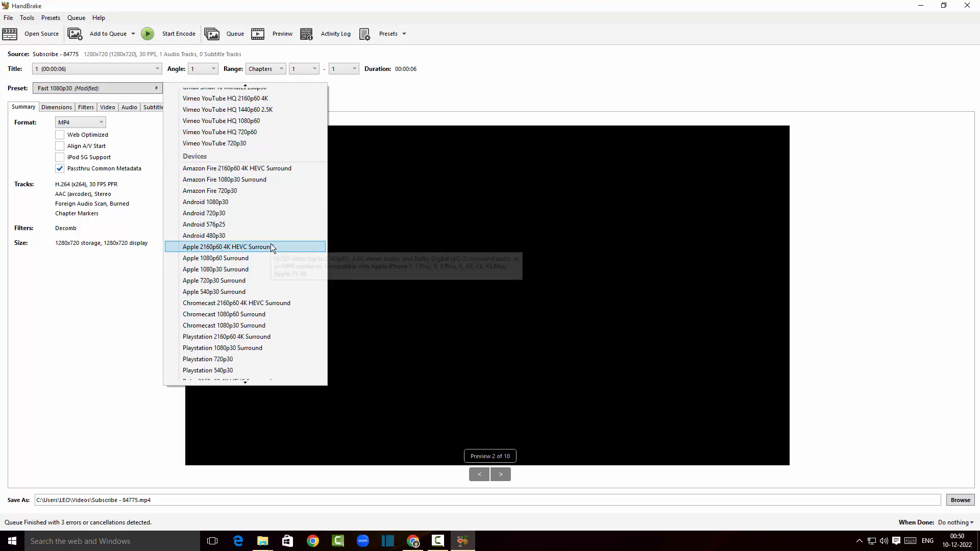
scroll(260, 263, "down", 3)
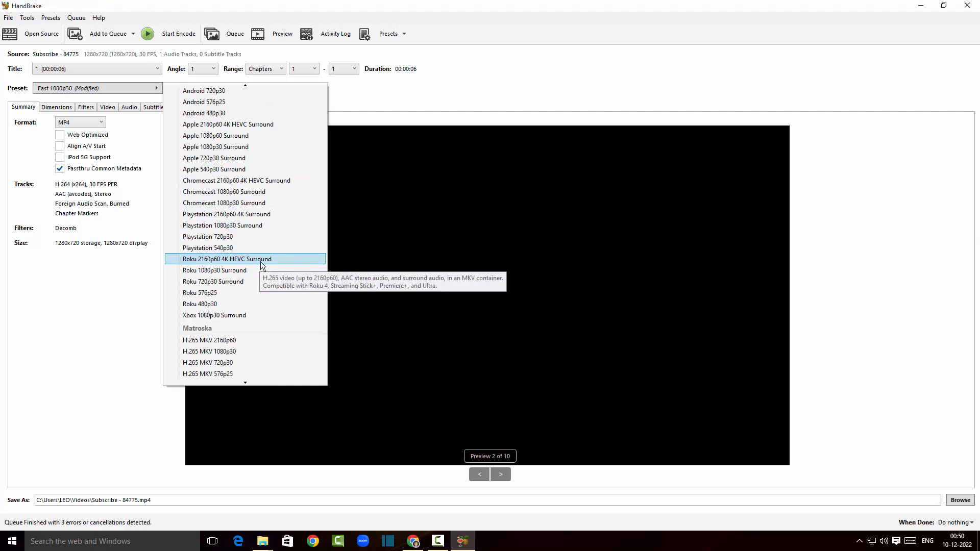
scroll(262, 261, "up", 4)
scroll(261, 259, "up", 12)
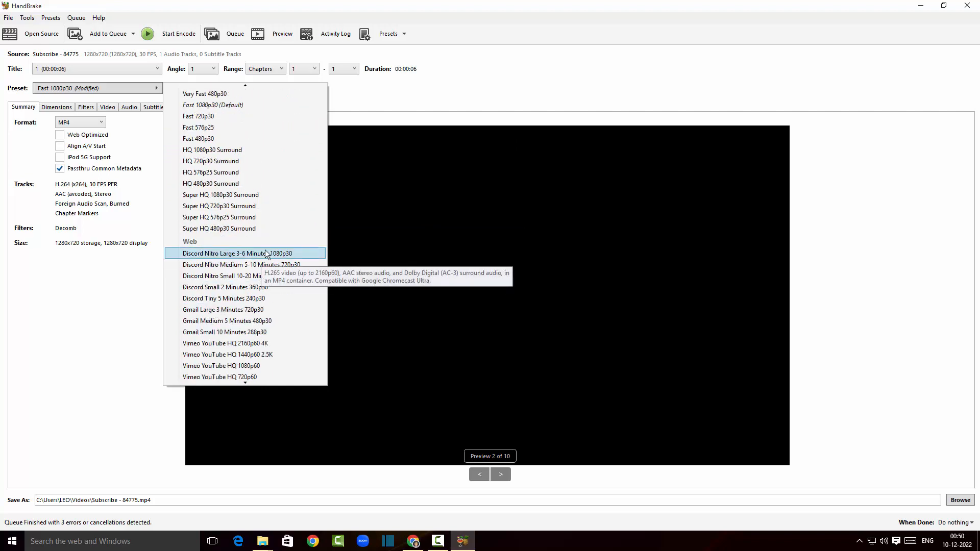
left_click(126, 89)
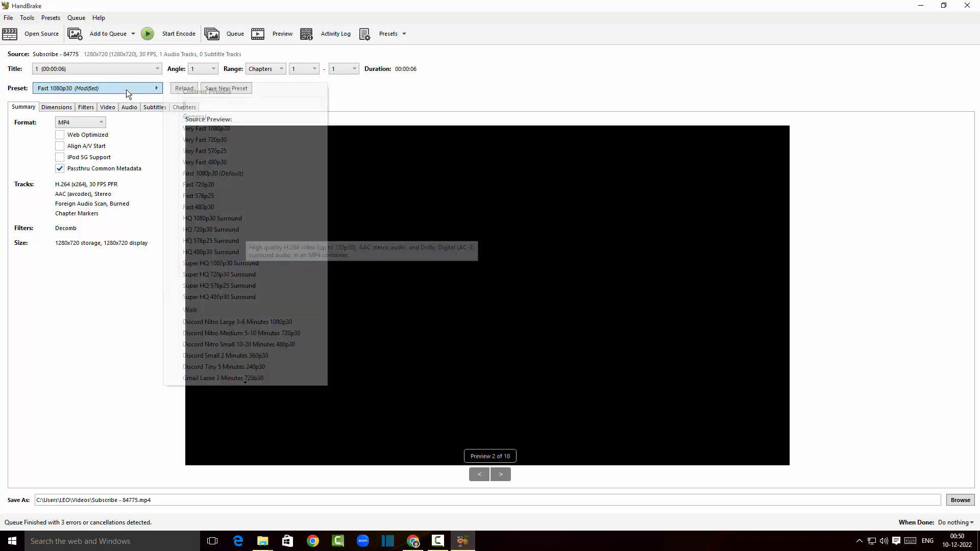
left_click(356, 97)
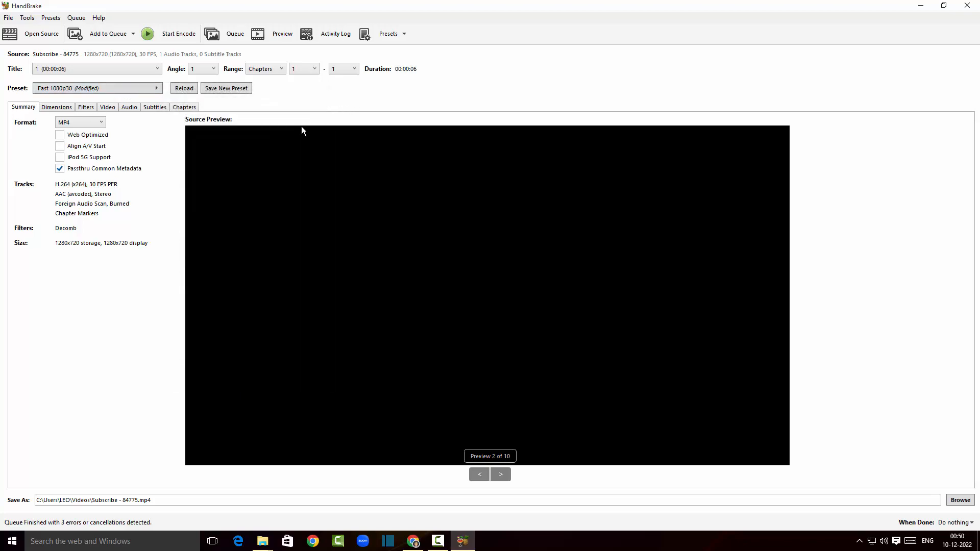